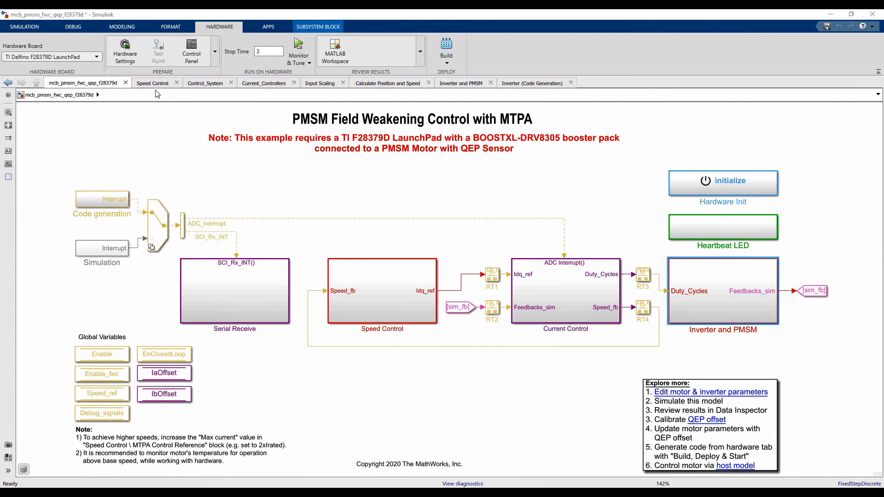
Step: Show the Speed Control subsystem and point out the Enable_fwc field-weakening switch
{"action": "left_click", "coordinate": [154, 85]}
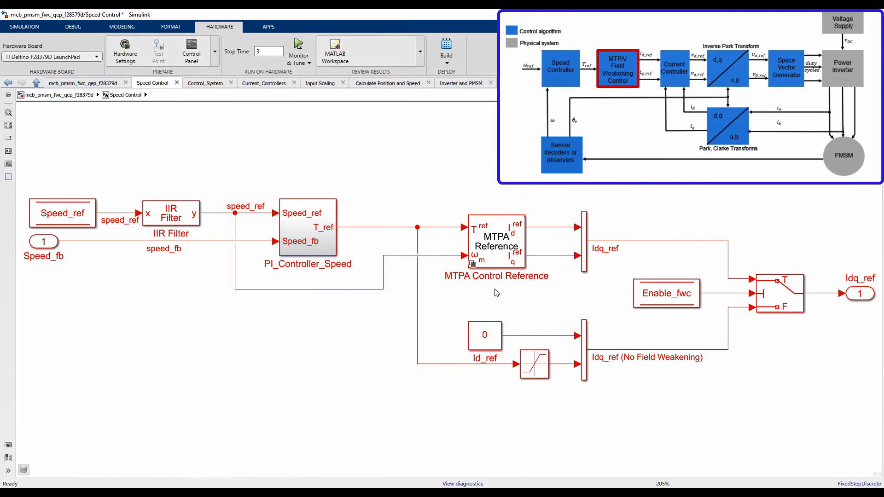
{"action": "left_click", "coordinate": [670, 305]}
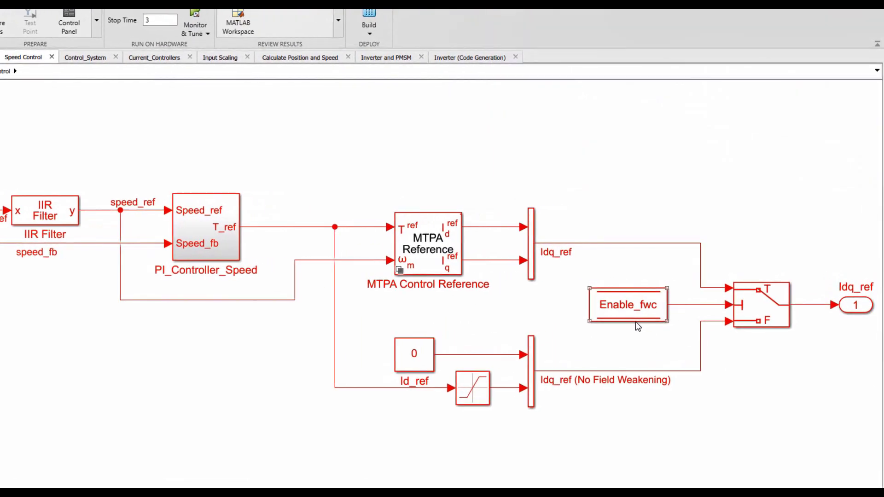
{"action": "left_click", "coordinate": [603, 343]}
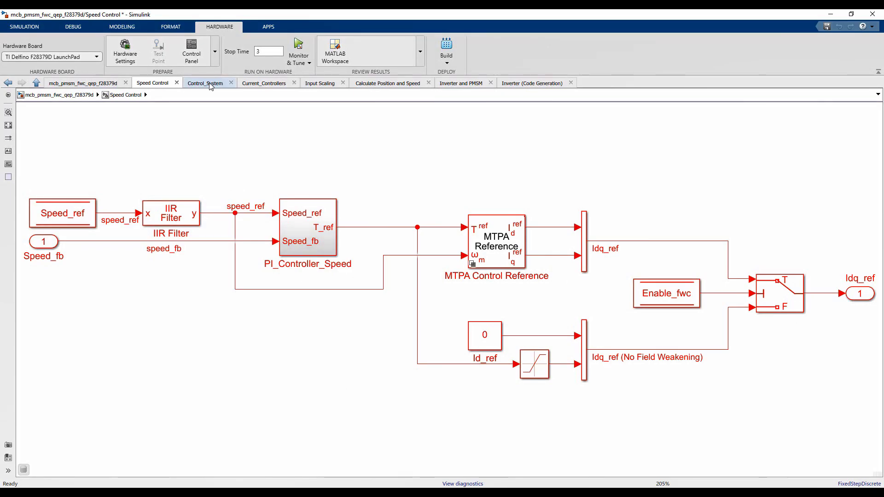
Step: Step through the Control_System, Current_Controllers, Input Scaling and Calculate Position and Speed subsystems
{"action": "left_click", "coordinate": [208, 84]}
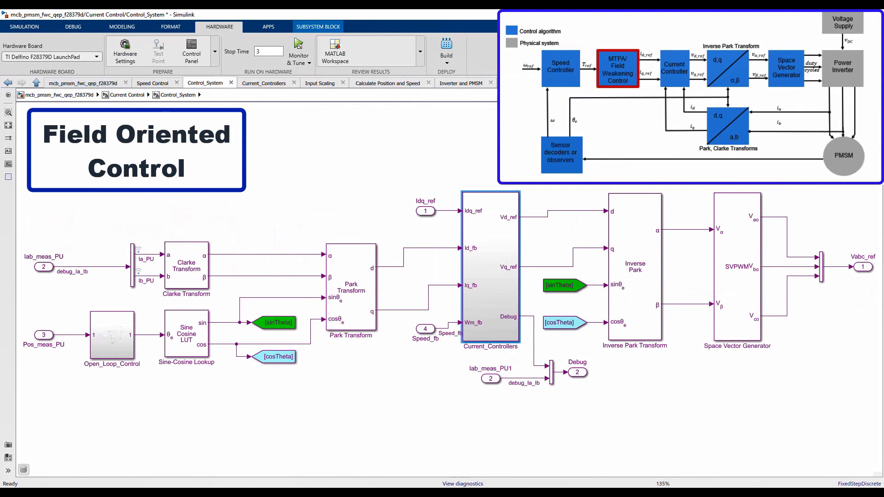
{"action": "left_click", "coordinate": [263, 83]}
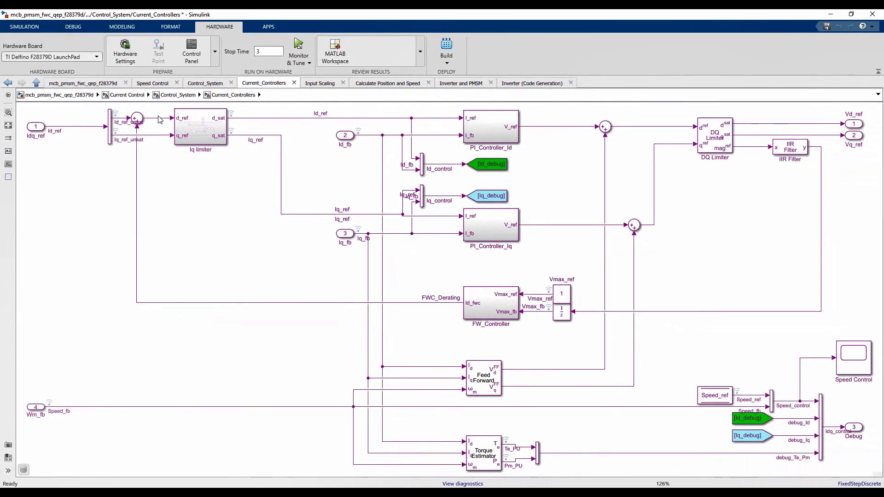
{"action": "left_click", "coordinate": [315, 85]}
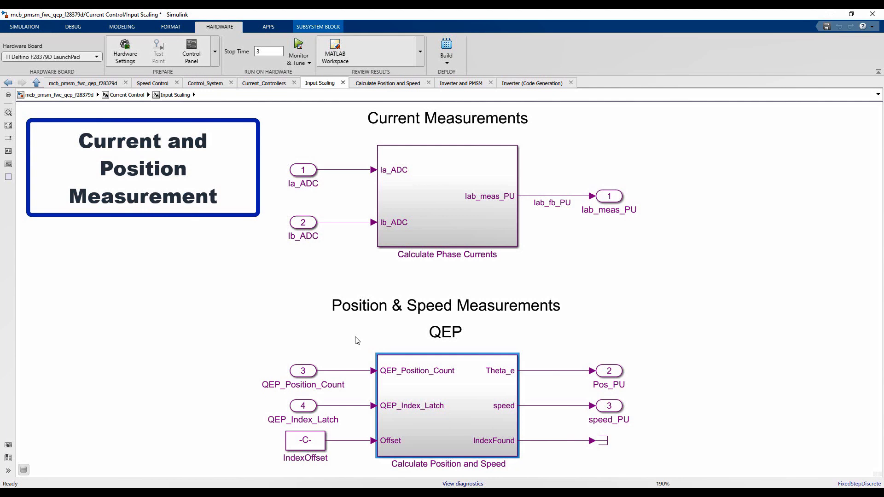
{"action": "left_click", "coordinate": [405, 84]}
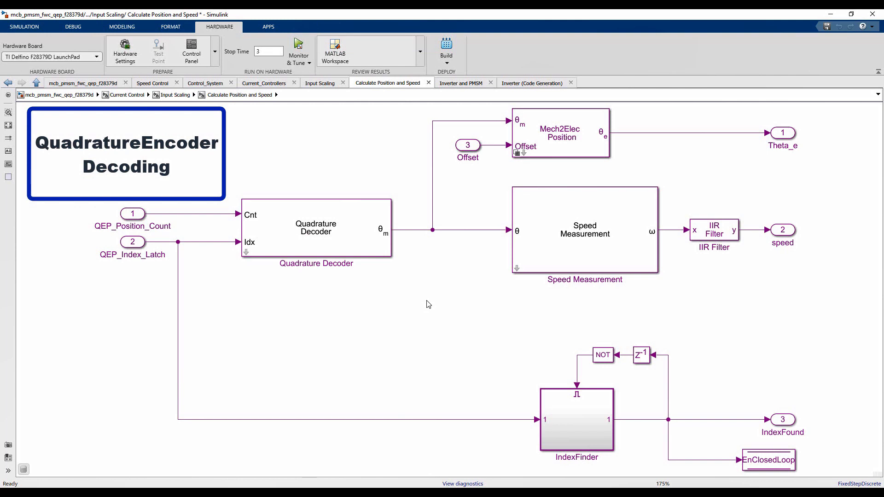
Step: From the top-level model, open Current Control and its Inverter (Code Generation) subsystem
{"action": "left_click", "coordinate": [104, 83]}
{"action": "double_click", "coordinate": [597, 308]}
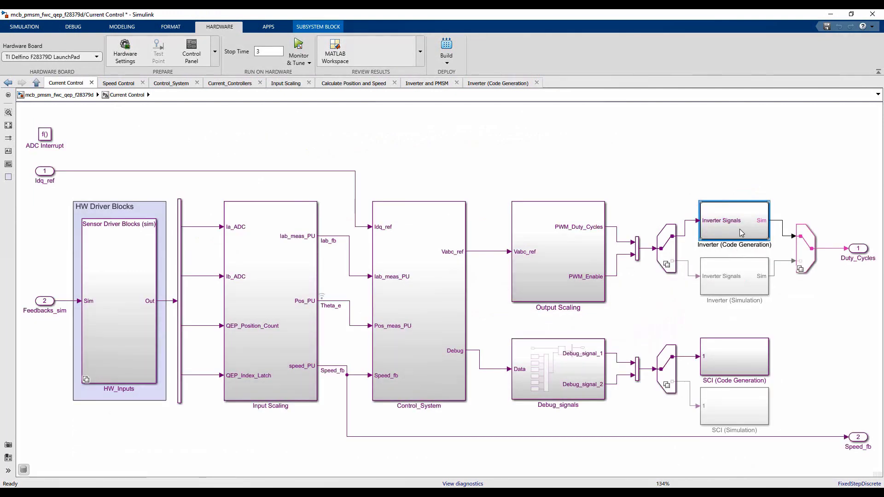
{"action": "double_click", "coordinate": [741, 232]}
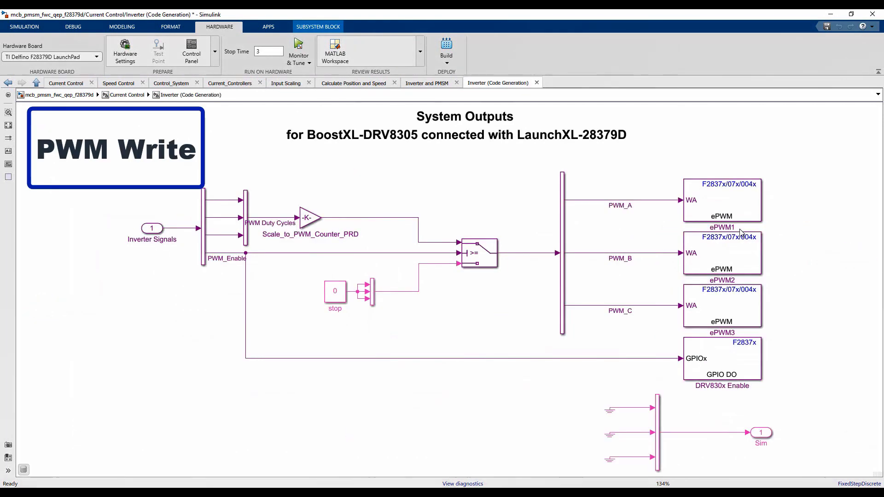
{"action": "left_click", "coordinate": [782, 286]}
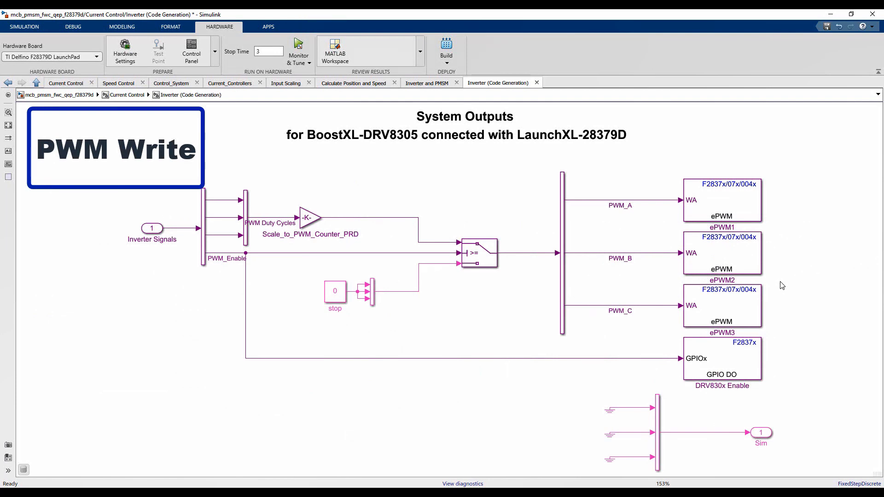
Step: Back at the root, open Inverter and PMSM and its Simulation variant
{"action": "left_click", "coordinate": [59, 95]}
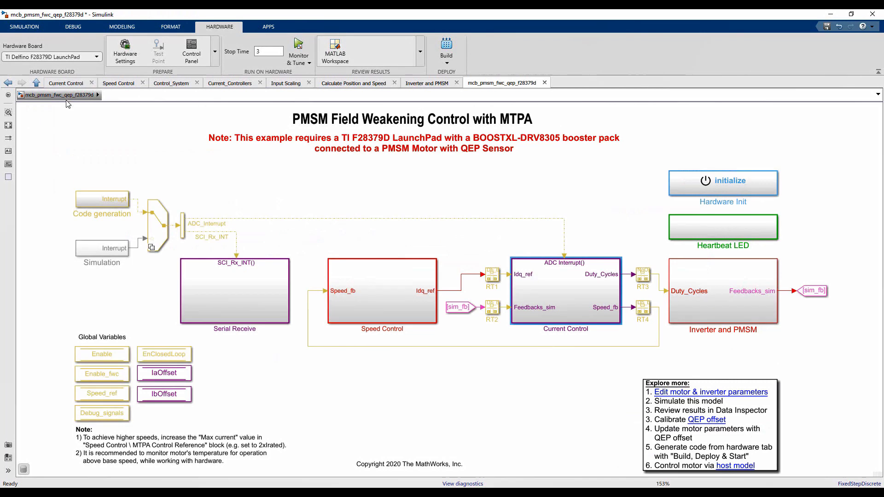
{"action": "left_click", "coordinate": [735, 303]}
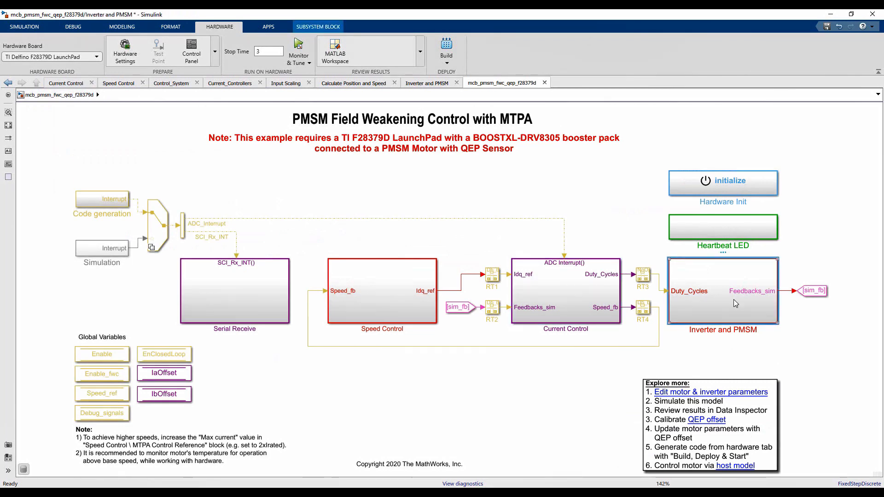
{"action": "double_click", "coordinate": [736, 304]}
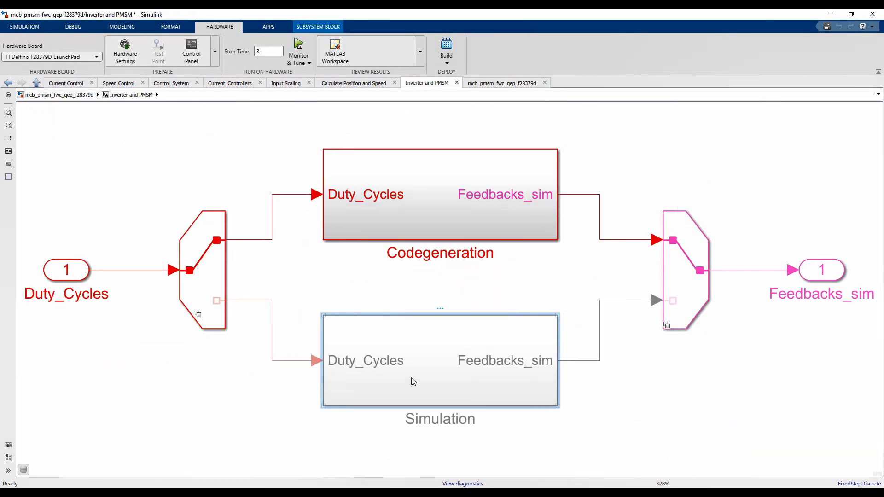
{"action": "double_click", "coordinate": [413, 382]}
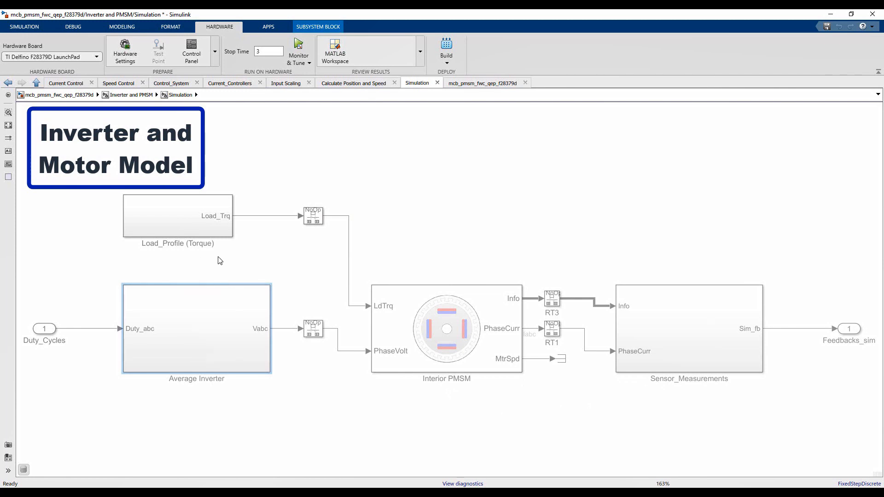
Step: Open the Average Inverter subsystem, select its Average-Value Inverter block, then return to the root model
{"action": "double_click", "coordinate": [193, 321]}
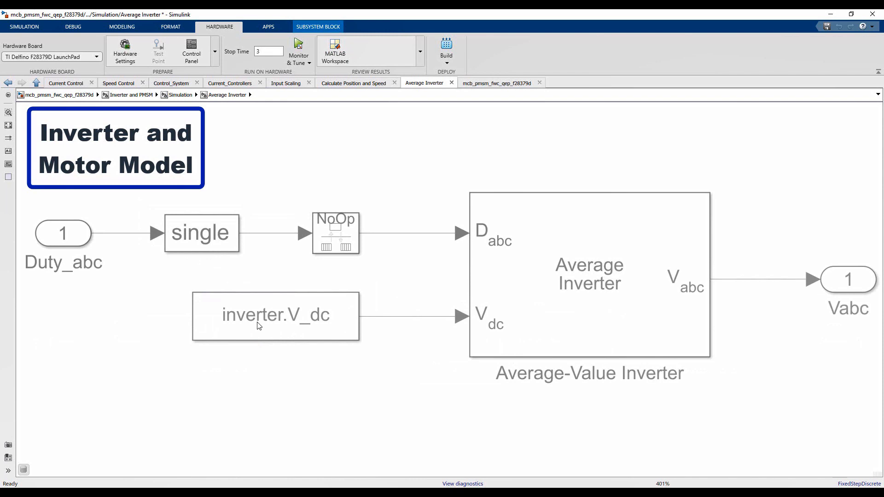
{"action": "left_click", "coordinate": [456, 375]}
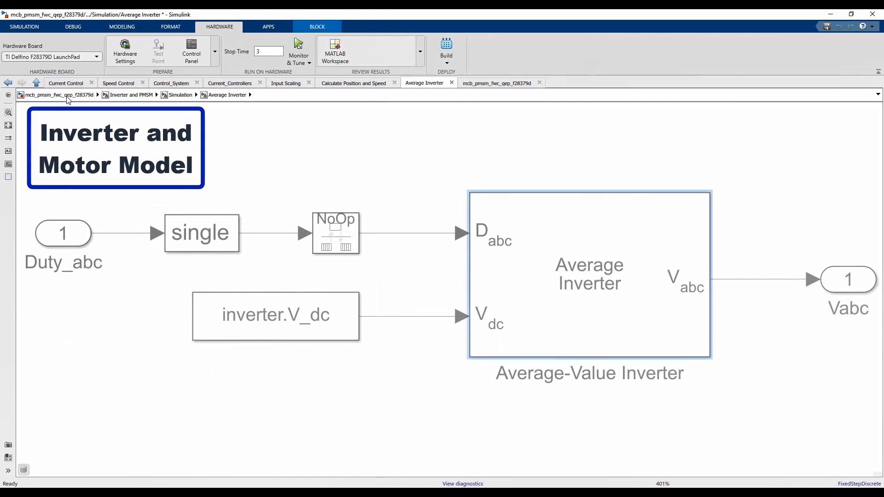
{"action": "left_click", "coordinate": [92, 94]}
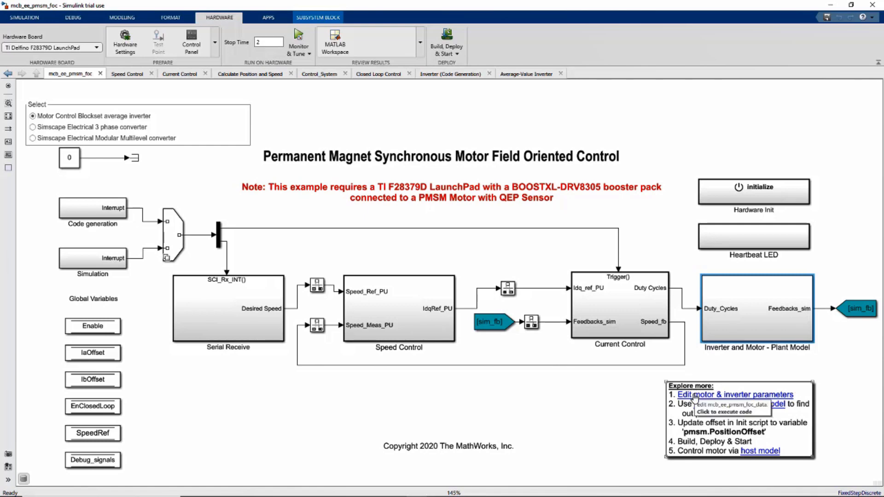
Step: Open mcb_ee_pmsm_foc_data.m and highlight the PWM frequency, T_pwm, dataType and estimated_parameters.mat lines
{"action": "left_click", "coordinate": [696, 397]}
{"action": "left_click", "coordinate": [180, 353]}
{"action": "left_click", "coordinate": [175, 439]}
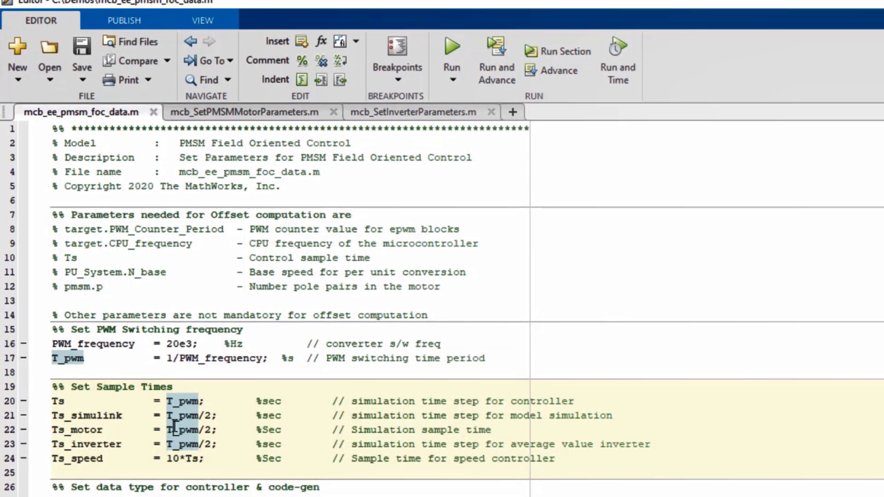
{"action": "left_click_drag", "start_coordinate": [52, 256], "coordinate": [226, 257]}
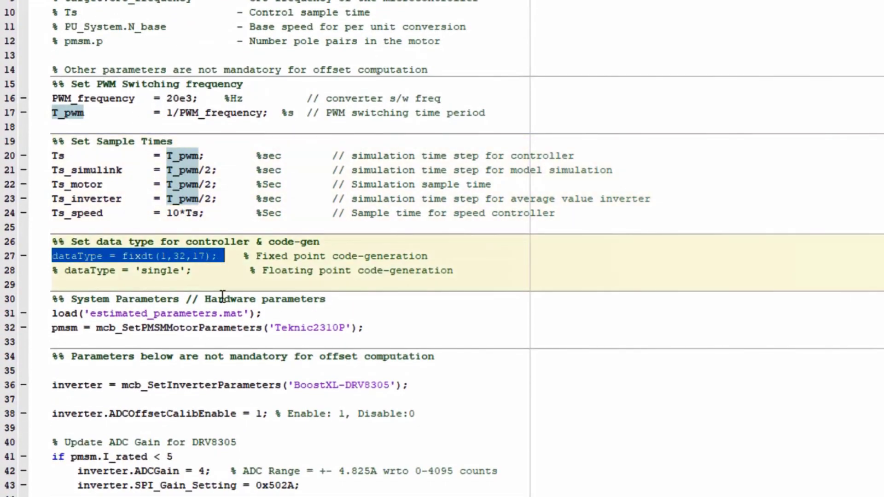
{"action": "left_click", "coordinate": [219, 317]}
{"action": "left_click_drag", "start_coordinate": [50, 315], "coordinate": [307, 313]}
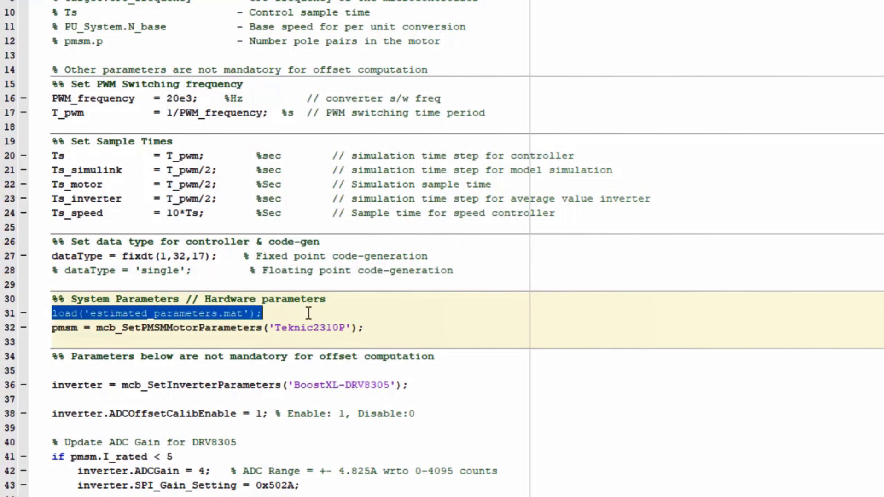
{"action": "left_click", "coordinate": [308, 313]}
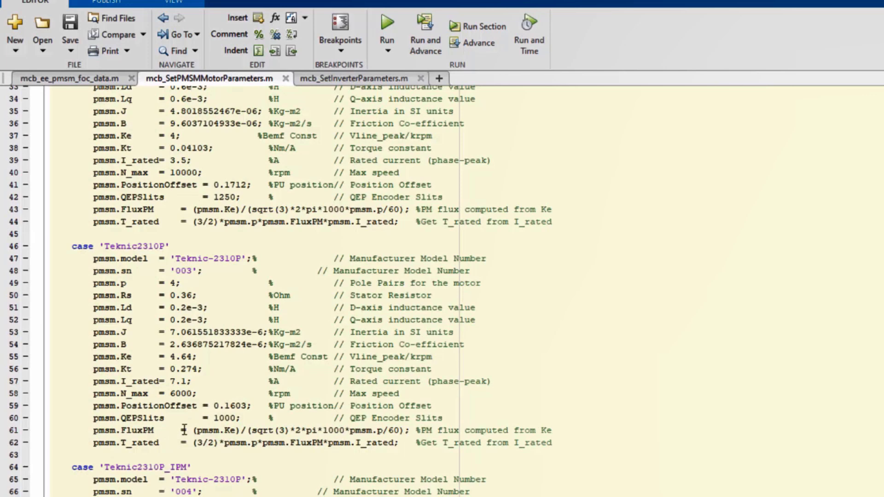
{"action": "left_click_drag", "start_coordinate": [209, 406], "coordinate": [249, 406]}
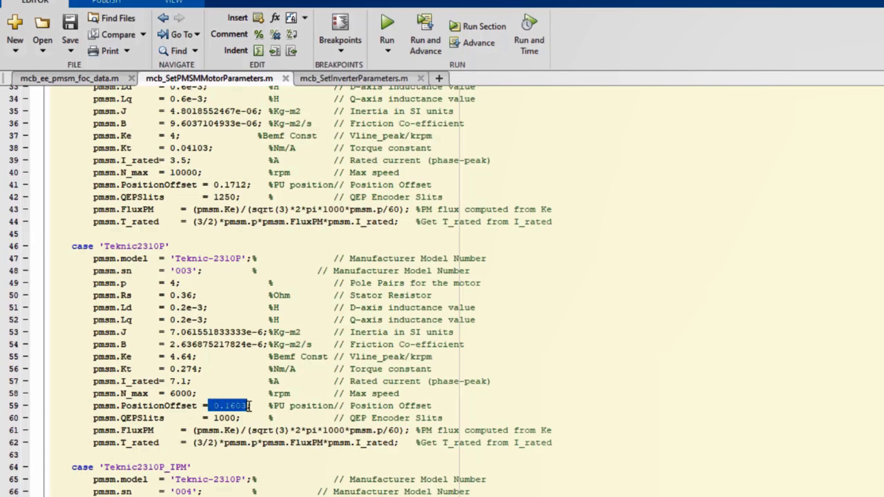
{"action": "left_click", "coordinate": [99, 83]}
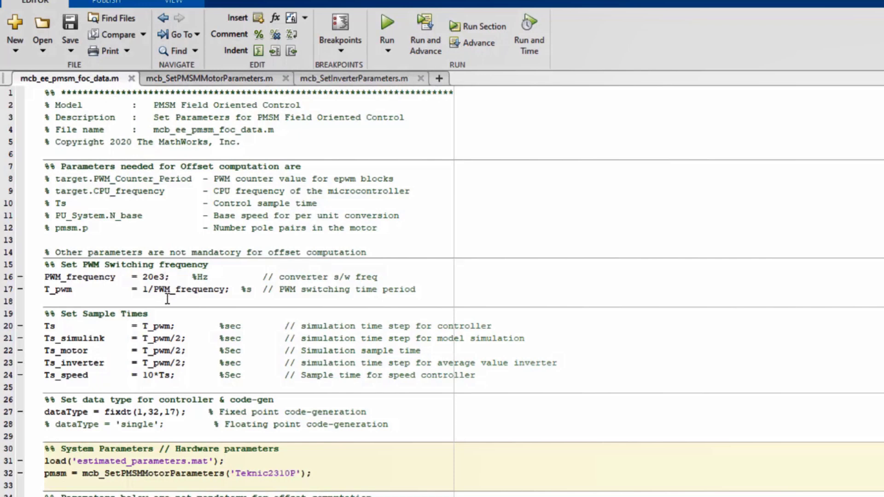
{"action": "scroll", "coordinate": [167, 301], "scroll_direction": "down", "scroll_amount": 2}
{"action": "left_click_drag", "start_coordinate": [105, 449], "coordinate": [244, 449]}
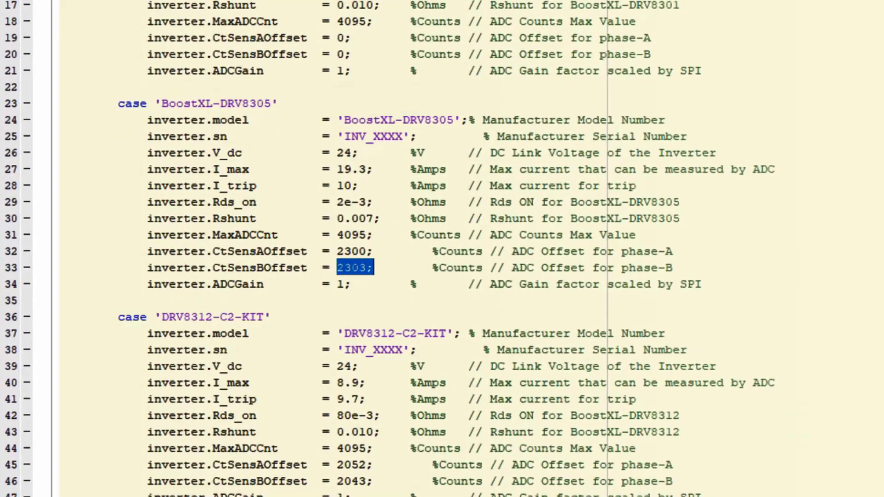
{"action": "left_click", "coordinate": [348, 251]}
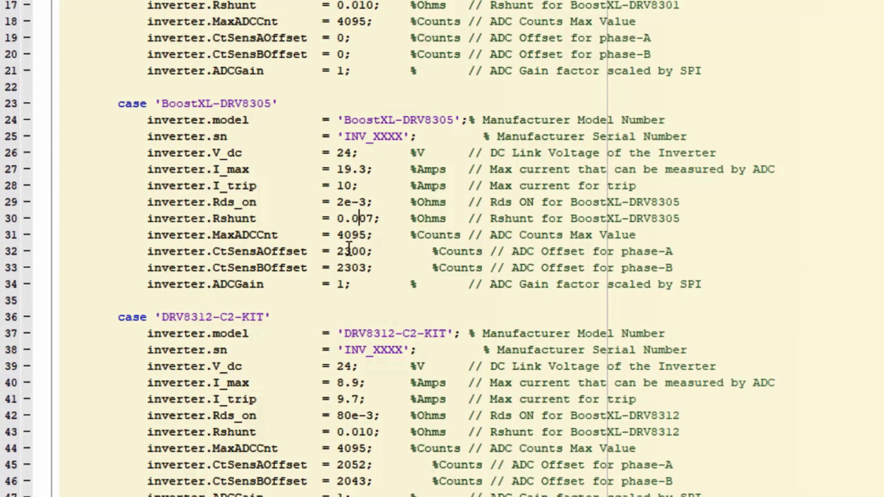
{"action": "left_click_drag", "start_coordinate": [338, 251], "coordinate": [369, 267]}
{"action": "key", "text": "Up"}
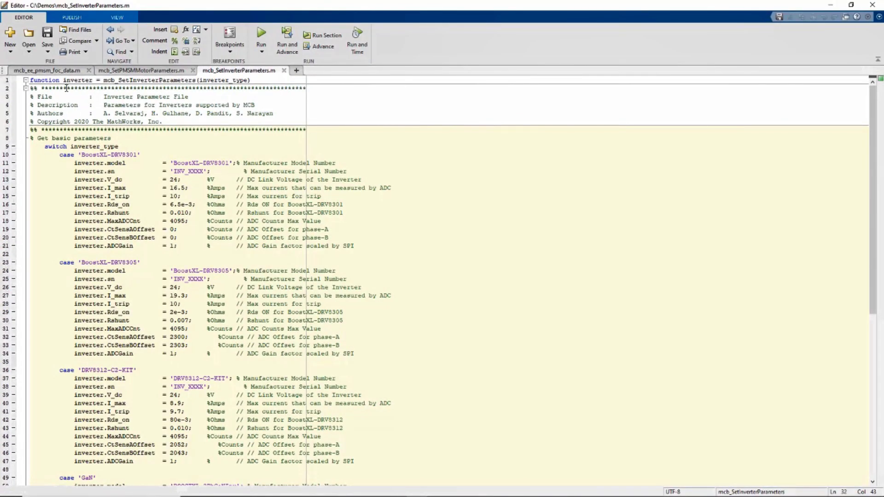
{"action": "left_click", "coordinate": [63, 72]}
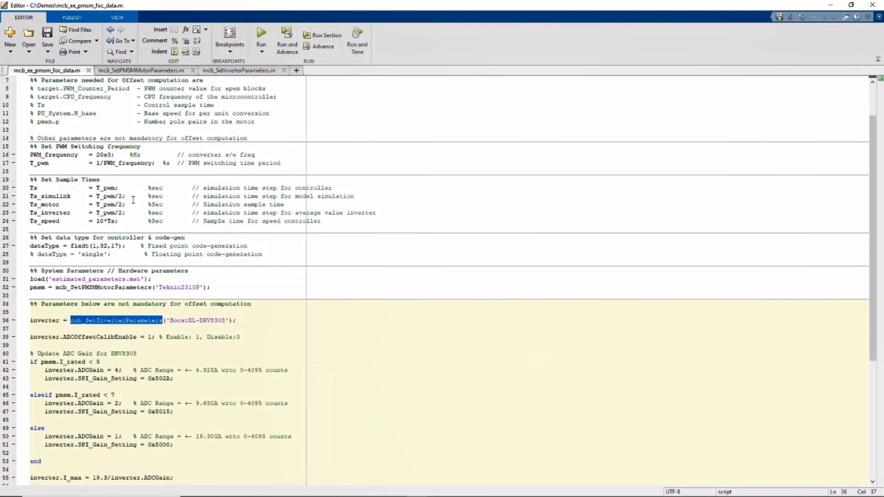
Step: Highlight the controller-parameter call on line 71 and uncomment mcb_getControlAnalysis on line 79
{"action": "scroll", "coordinate": [134, 197], "scroll_direction": "down", "scroll_amount": 6}
{"action": "scroll", "coordinate": [133, 200], "scroll_direction": "down", "scroll_amount": 2}
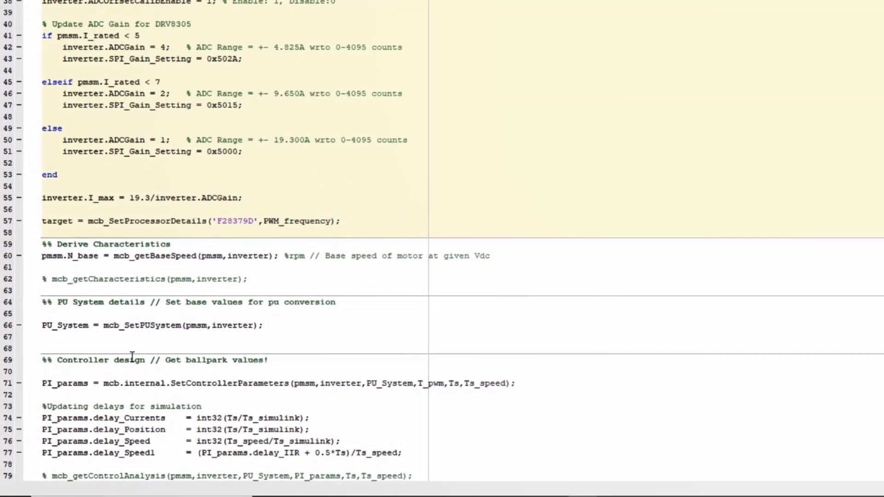
{"action": "left_click_drag", "start_coordinate": [114, 371], "coordinate": [321, 371]}
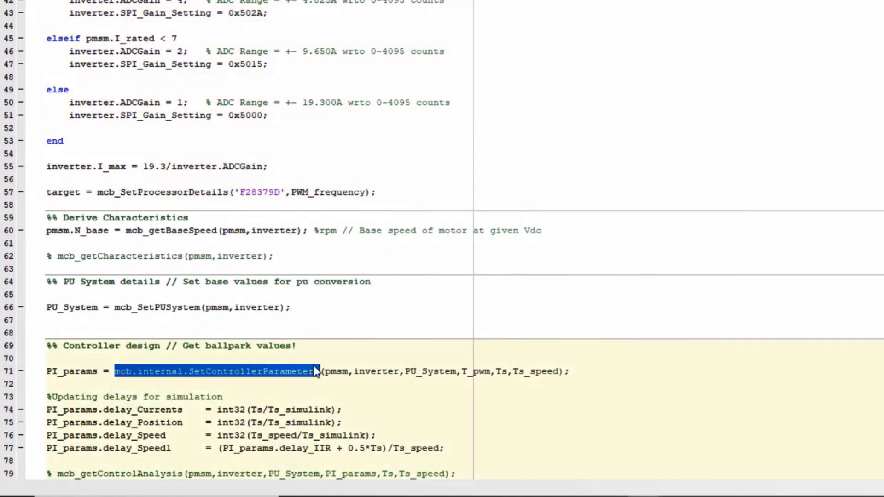
{"action": "left_click", "coordinate": [55, 474]}
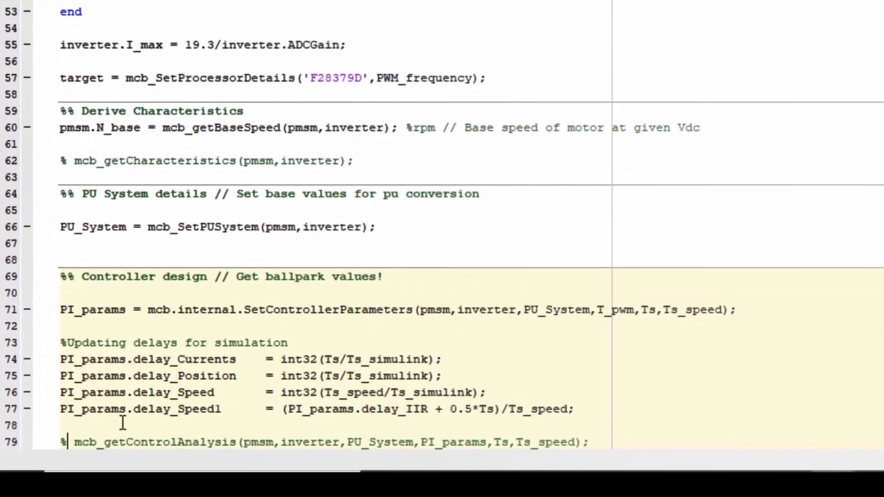
{"action": "key", "text": "BackSpace"}
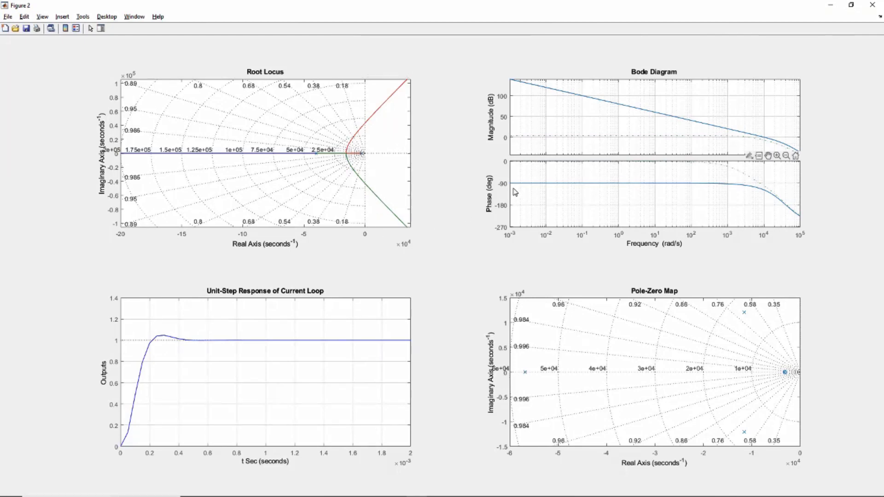
Step: Inspect the pmsm struct's Ld, Lq and PositionOffset values, then close it
{"action": "key", "text": "alt+Tab"}
{"action": "double_click", "coordinate": [794, 160]}
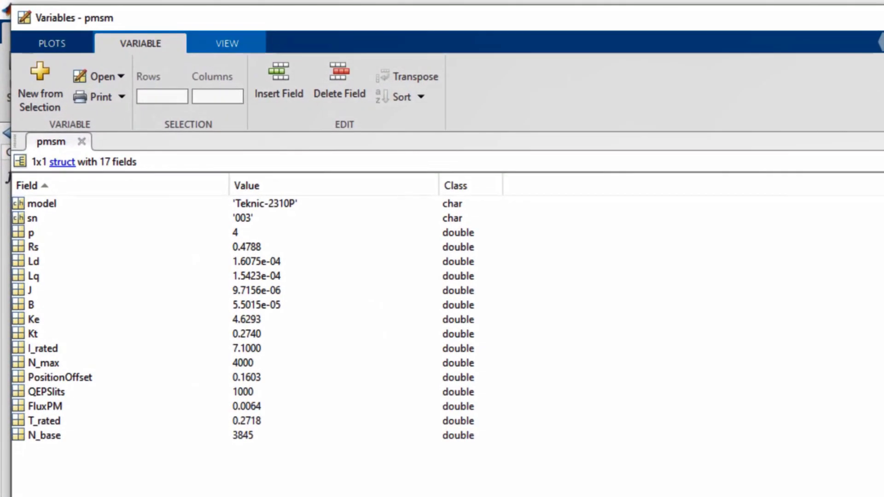
{"action": "left_click", "coordinate": [233, 262]}
{"action": "left_click", "coordinate": [251, 275]}
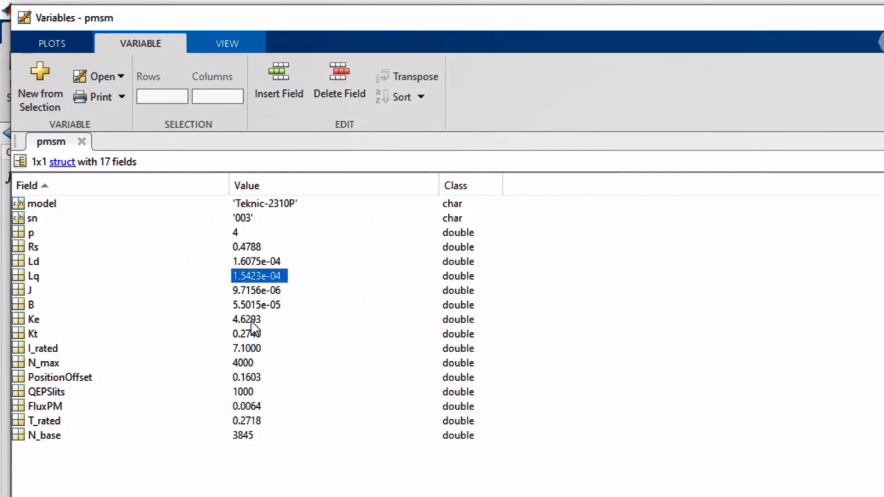
{"action": "left_click", "coordinate": [242, 379]}
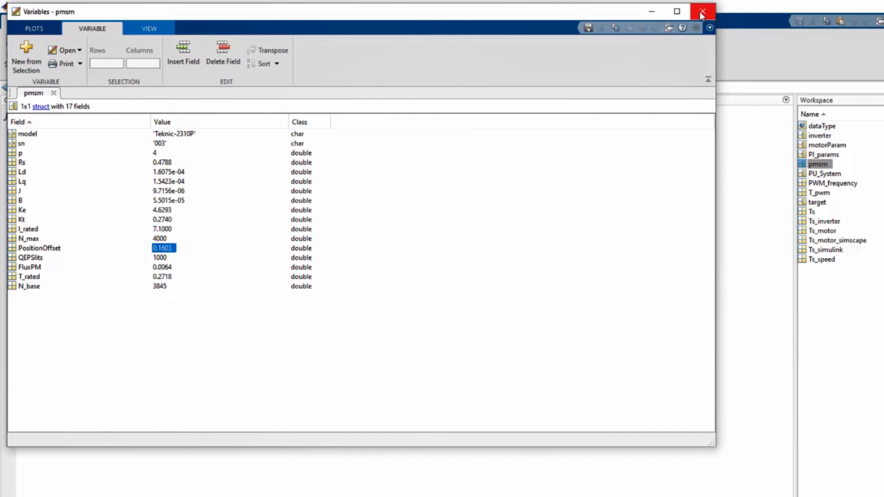
{"action": "left_click", "coordinate": [700, 12]}
Step: Inspect the inverter struct's phase-B offset 2303, then open PI_params
{"action": "double_click", "coordinate": [815, 136]}
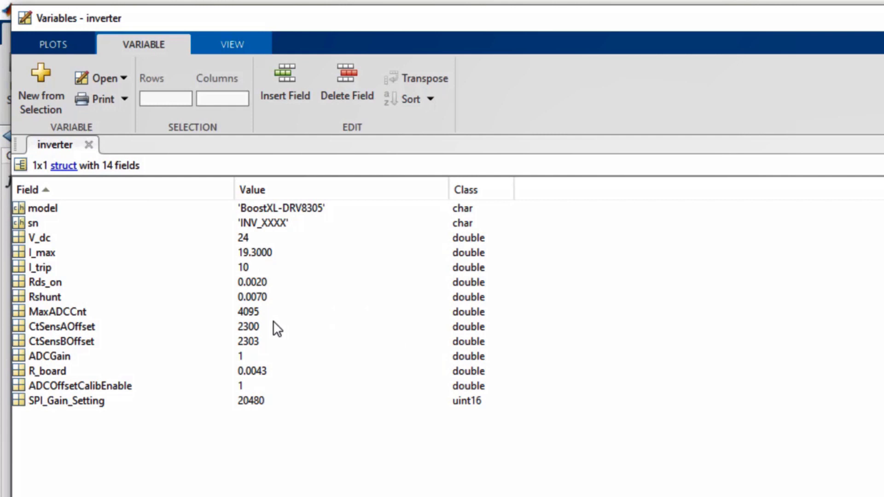
{"action": "left_click", "coordinate": [254, 341]}
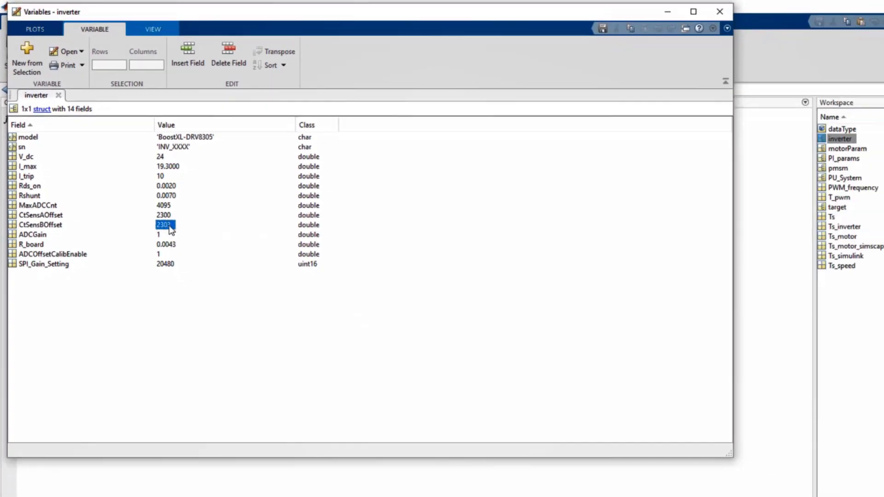
{"action": "left_click", "coordinate": [706, 12]}
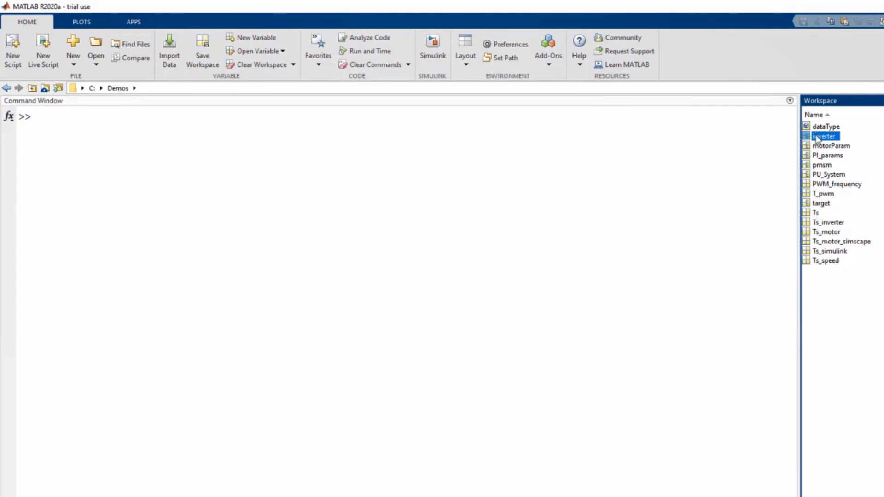
{"action": "double_click", "coordinate": [828, 156]}
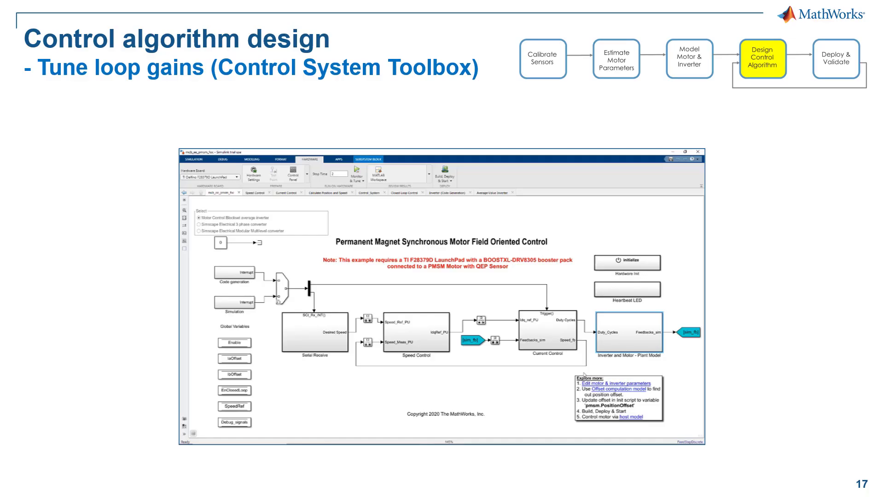
Step: Advance from slide 17 through the loop-gain tuning slide to slide 19
{"action": "key", "text": "Right"}
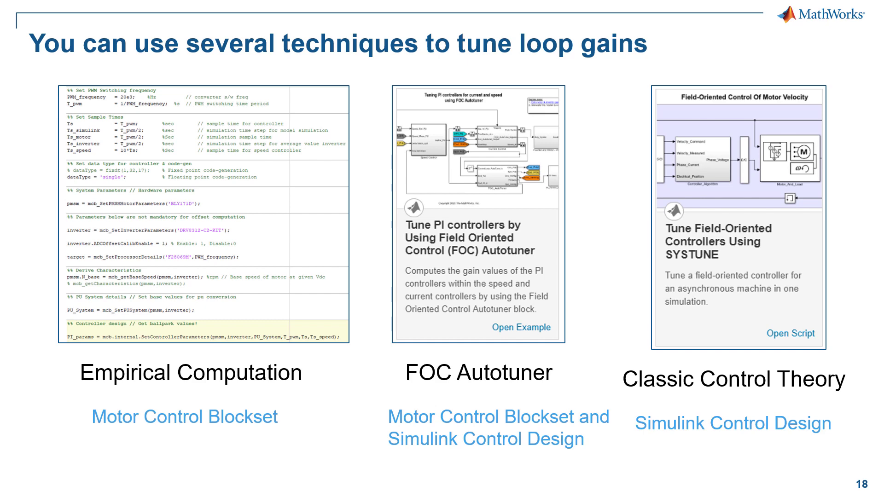
{"action": "key", "text": "Right"}
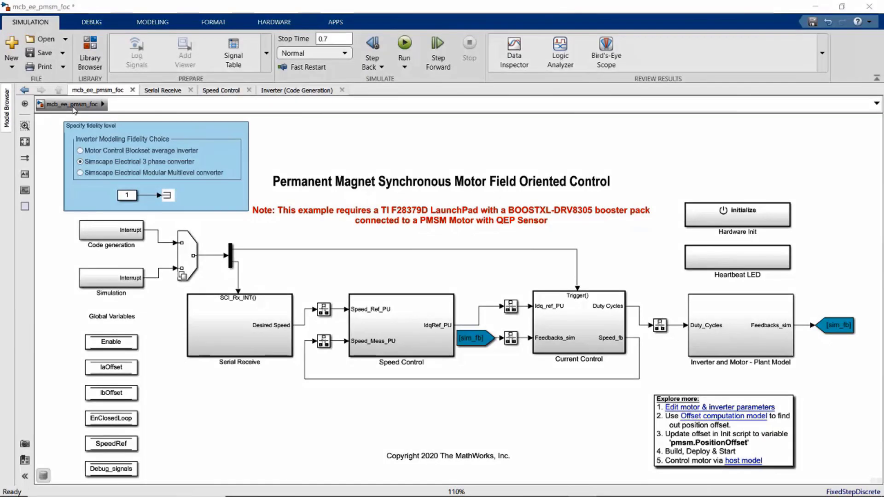
Step: Simulate with the Motor Control Blockset average inverter and view results in Simulation Data Inspector
{"action": "left_click", "coordinate": [405, 44]}
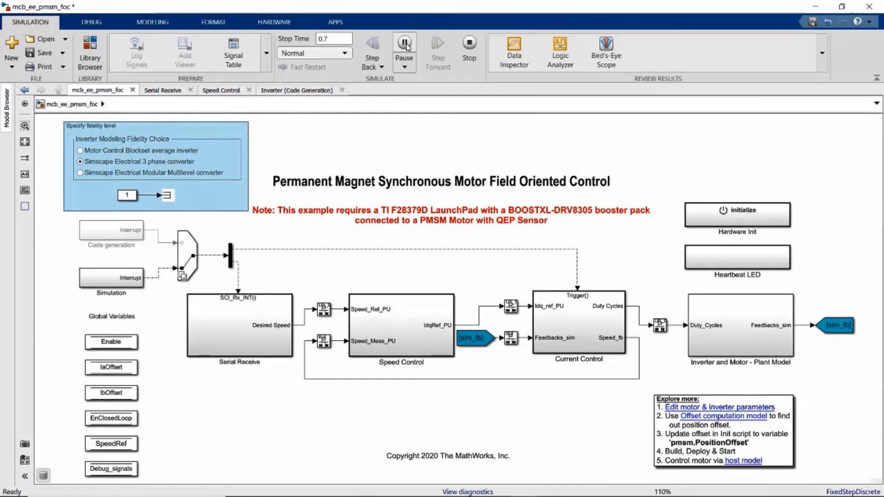
{"action": "left_click", "coordinate": [82, 152]}
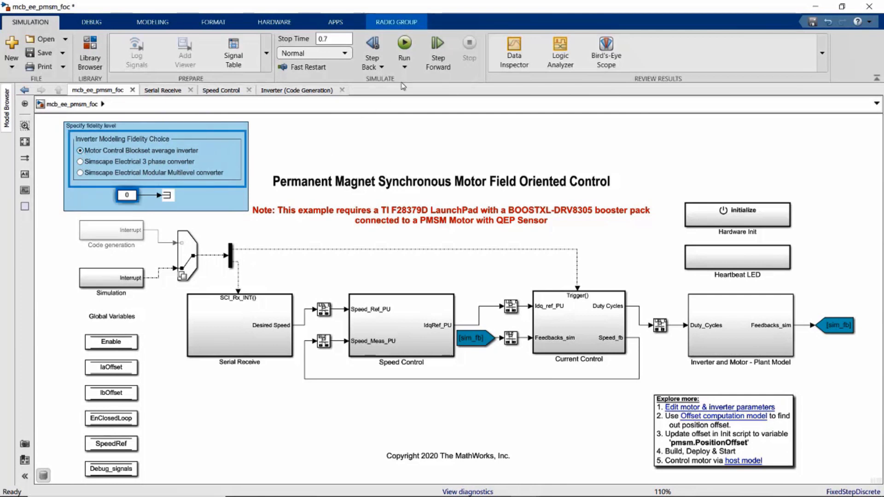
{"action": "left_click", "coordinate": [404, 43]}
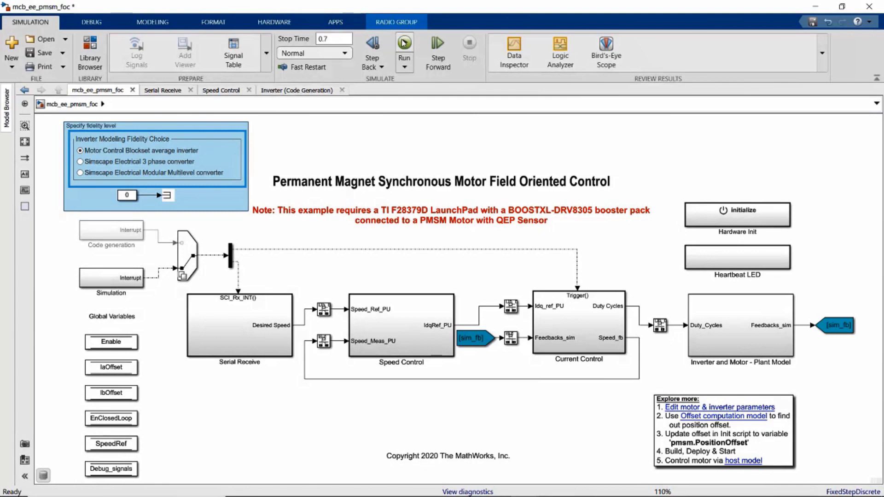
{"action": "left_click", "coordinate": [514, 65]}
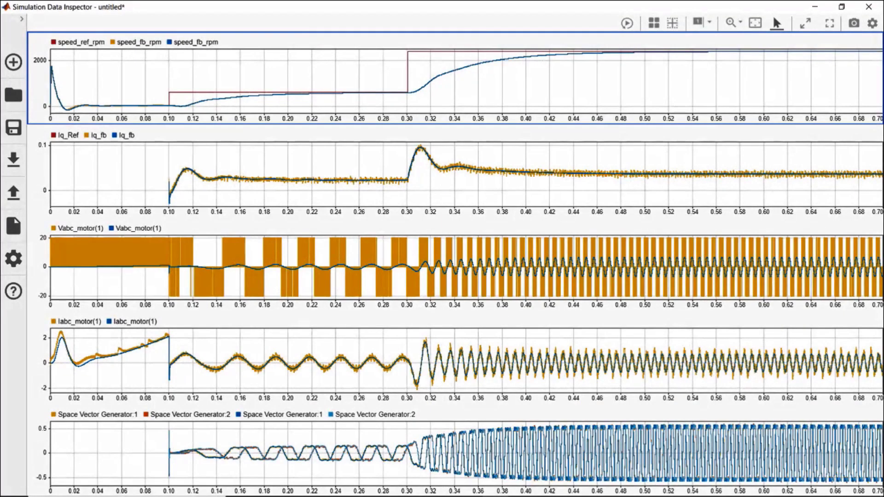